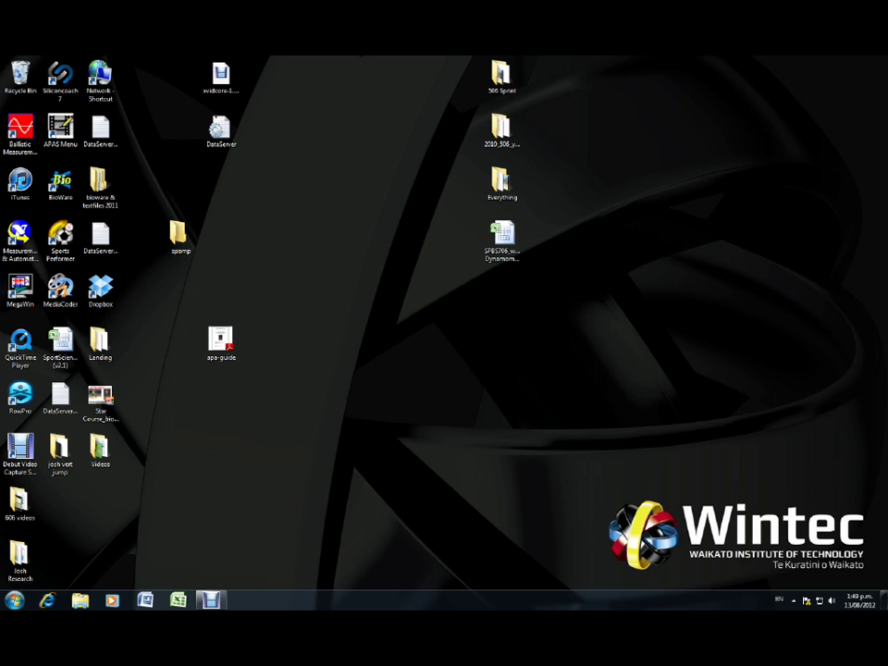
Right-click an empty spot on the desktop to bring up its shortcut menu
right_click(315, 362)
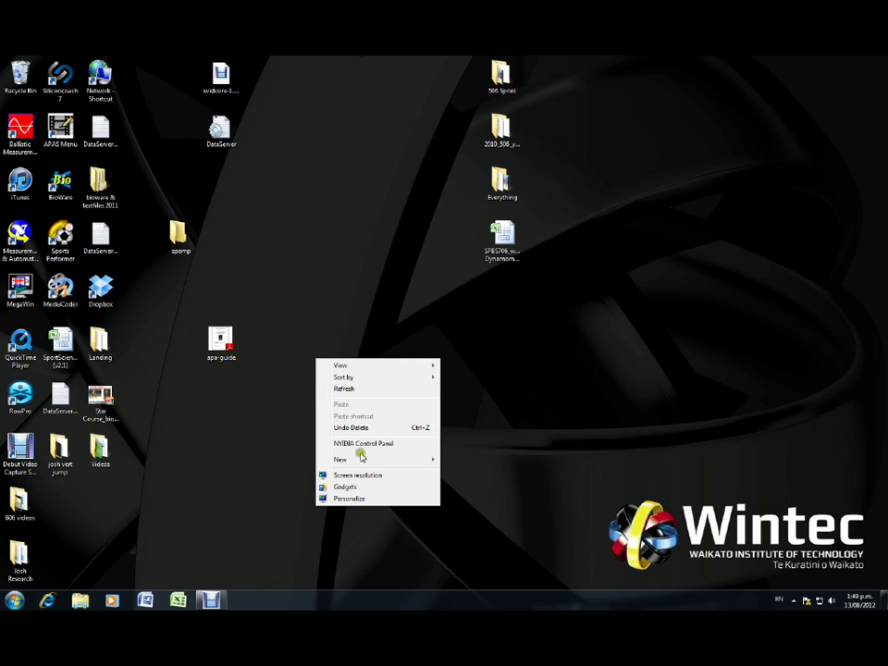
Create a new desktop folder named 'pete' and launch SiliconCoach from its desktop icon
mouse_move(365, 464)
left_click(480, 292)
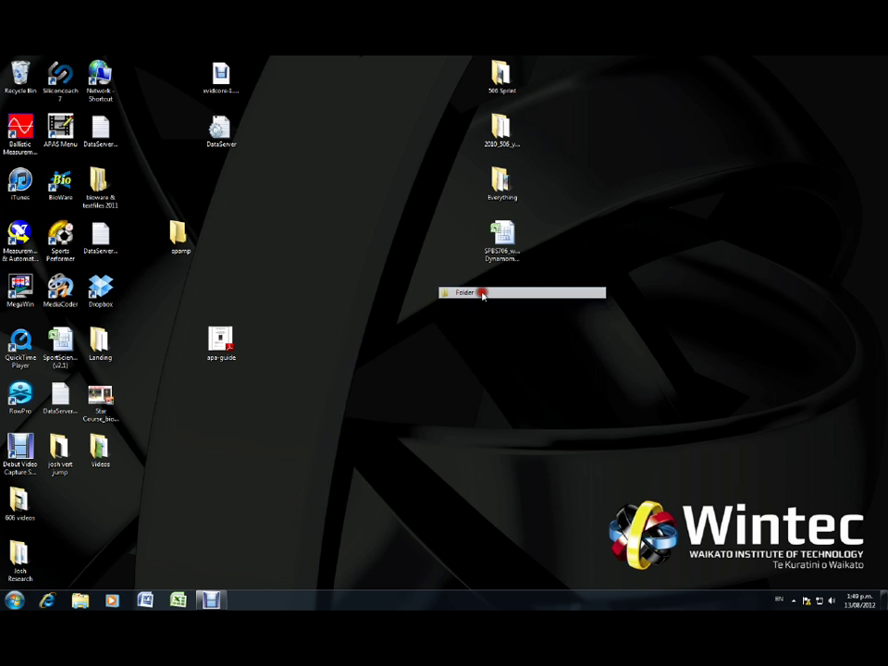
type("pete")
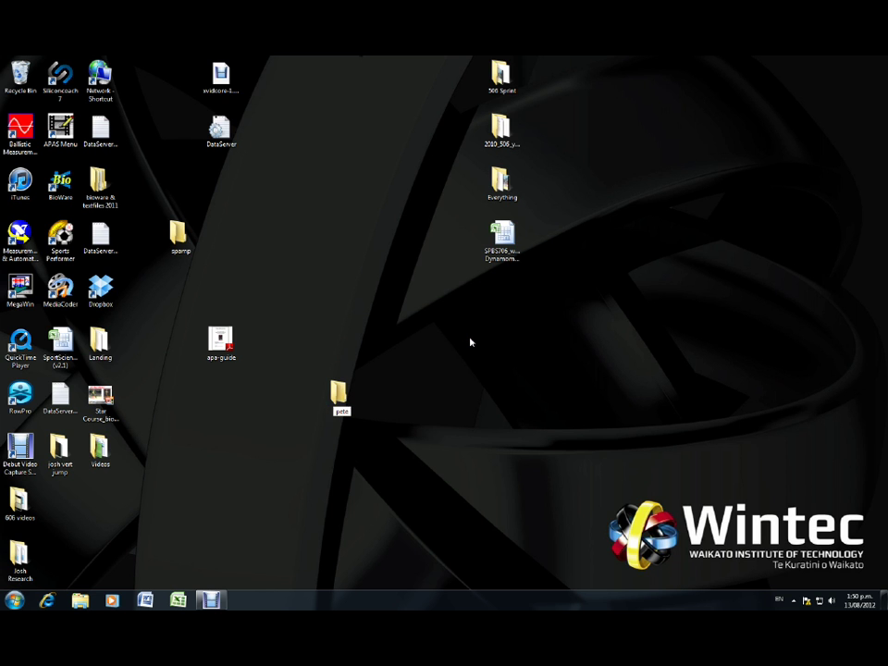
key("Return")
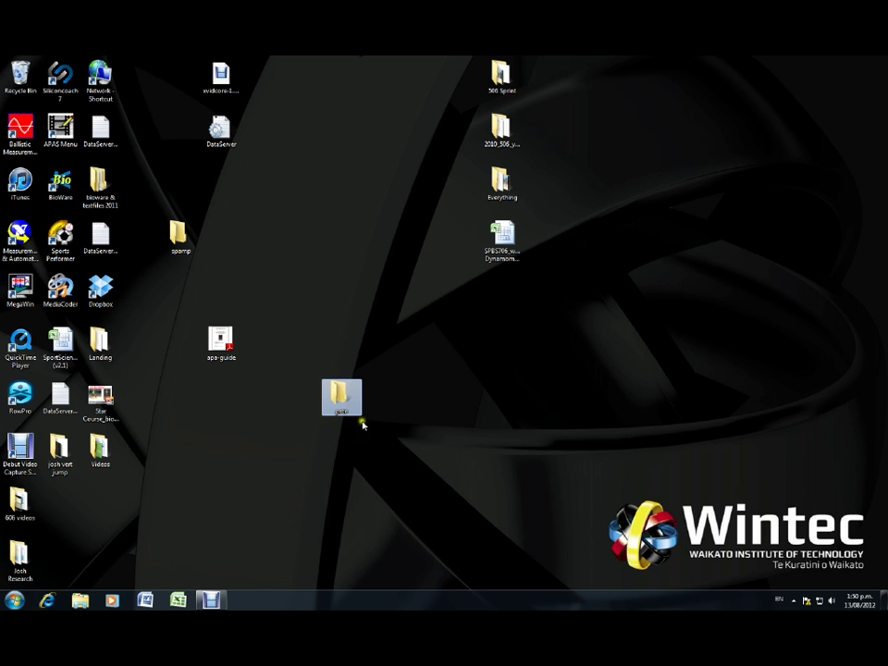
double_click(72, 89)
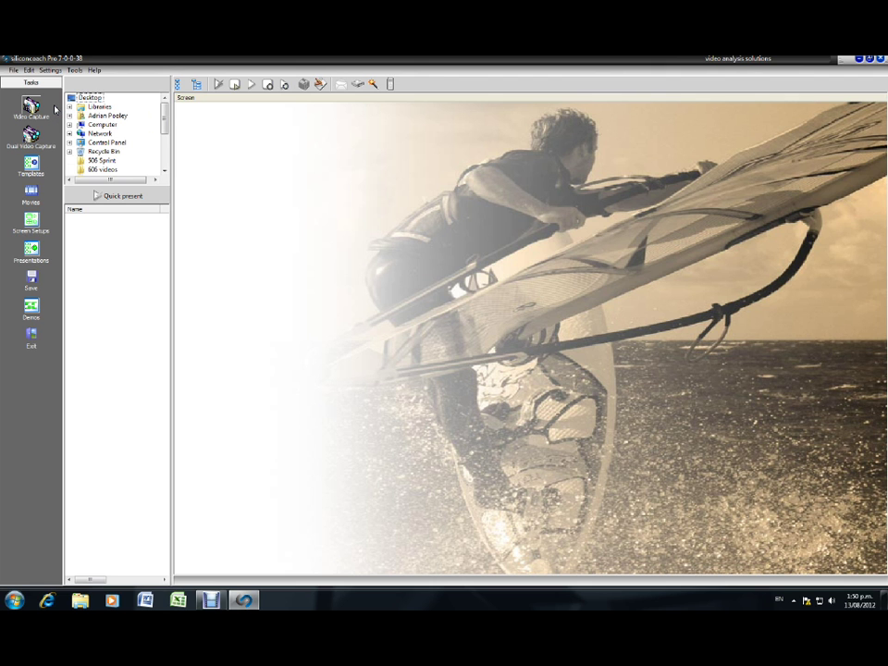
Switch to the saved-movies view and rewind the capture preview to an earlier frame
left_click(26, 82)
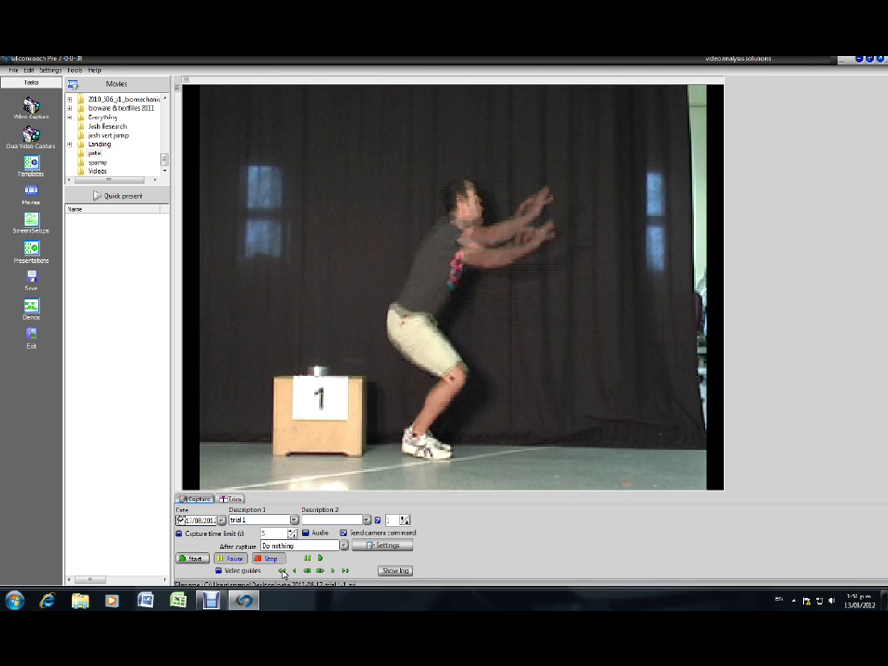
left_click(283, 571)
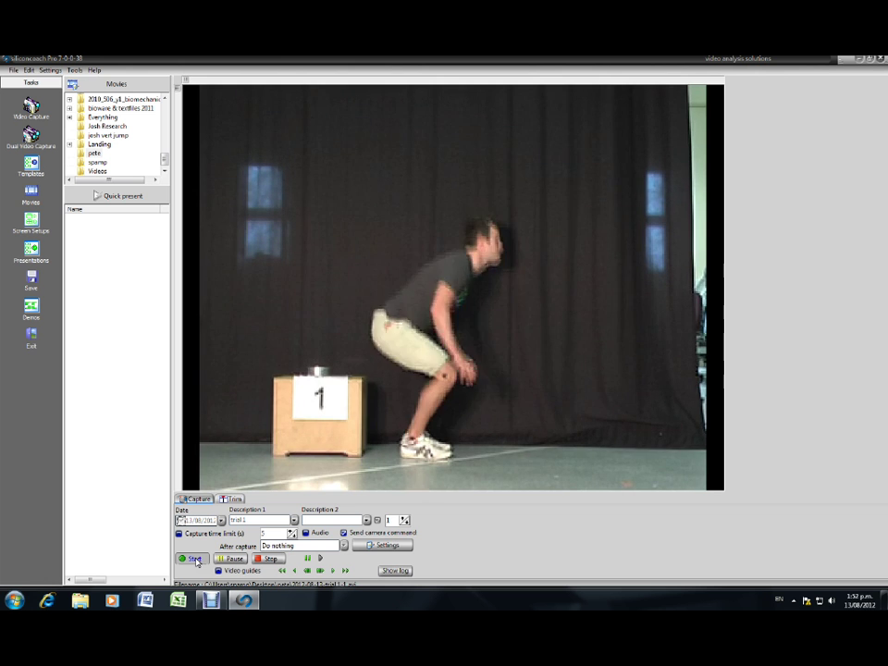
Capture the first jump over the 5-second limit, saving it as 2012-08-13-trial1-1
left_click(270, 560)
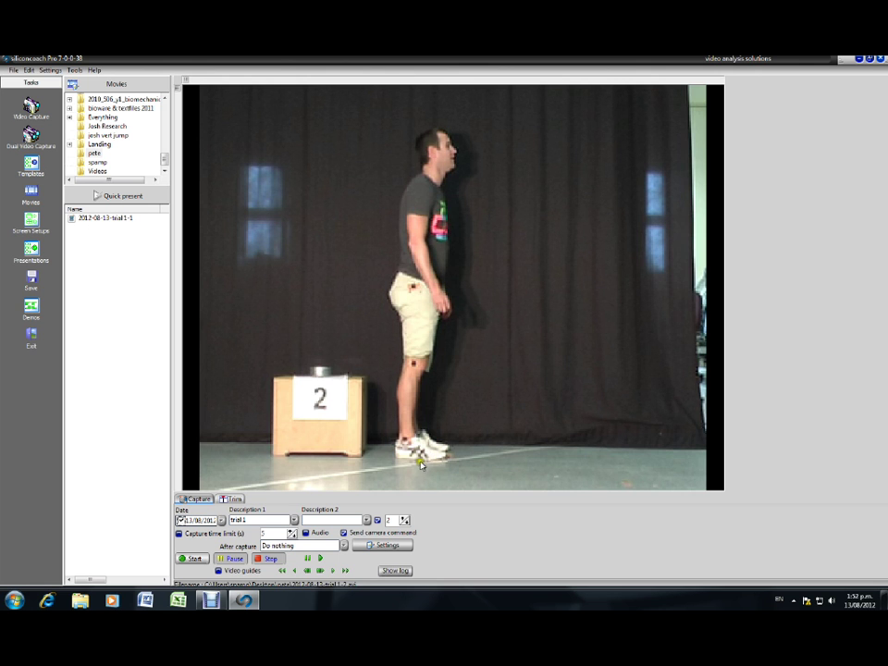
Record a second jump described as trial 2, then list the screen setup files
double_click(244, 519)
type("2")
left_click(198, 558)
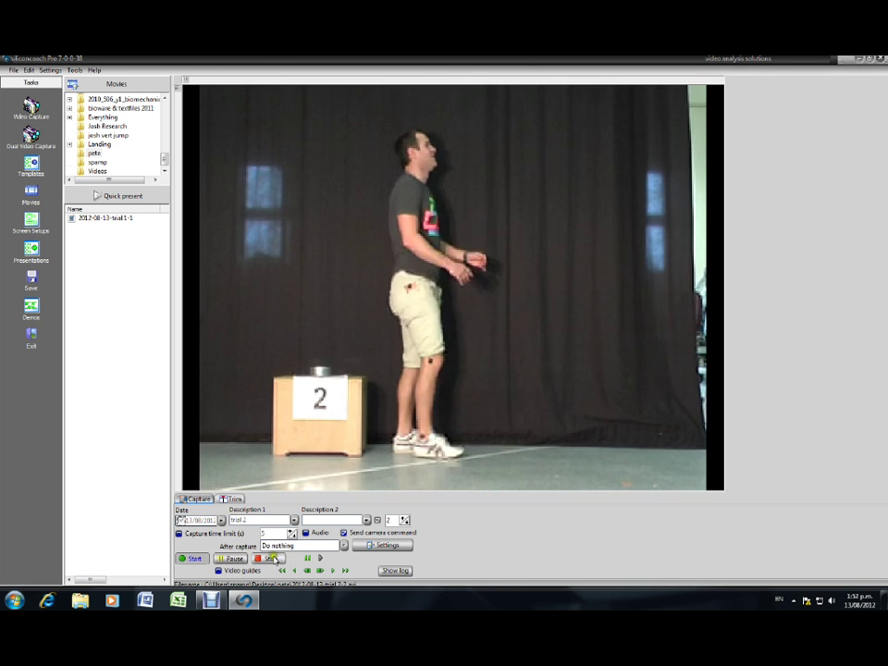
left_click(271, 561)
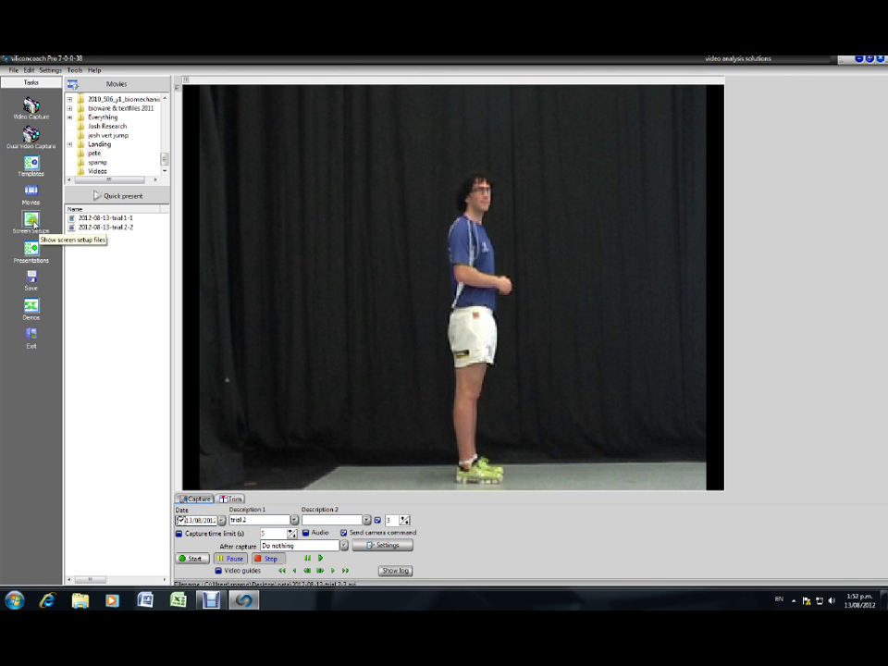
left_click(28, 220)
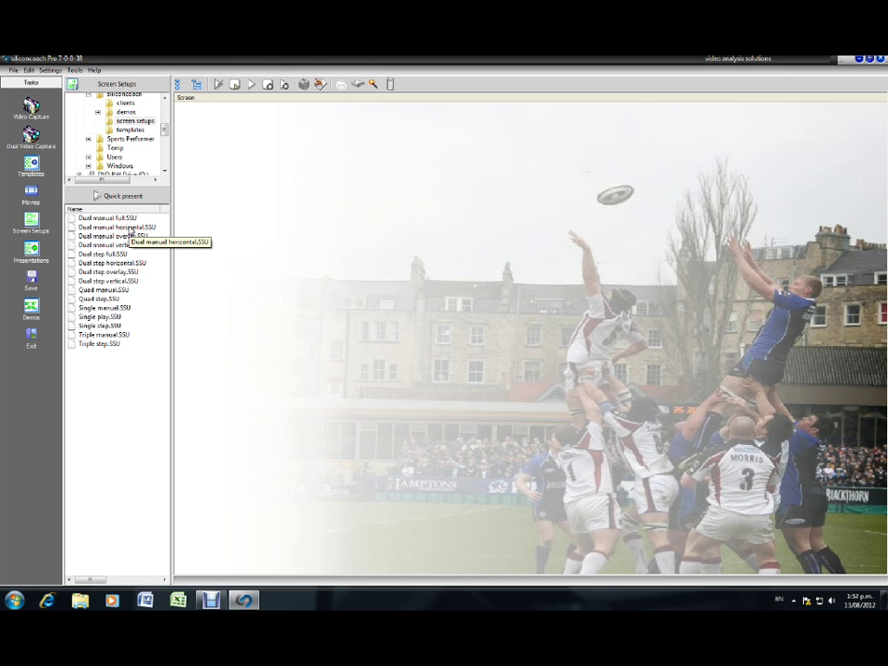
Load Single manual.SSU and expand Single Manual to show its View 1 slot
left_click(111, 308)
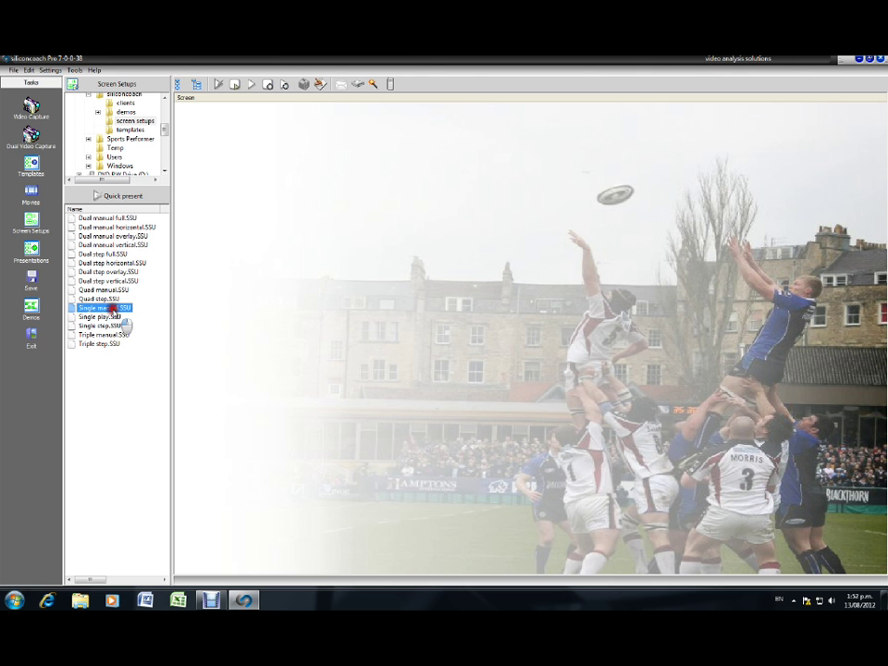
double_click(112, 307)
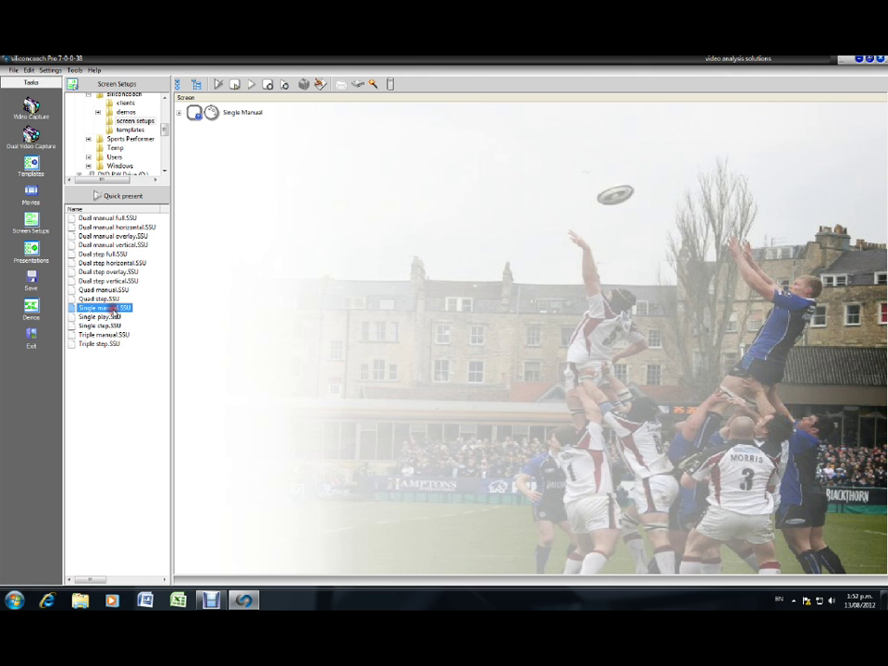
left_click(177, 115)
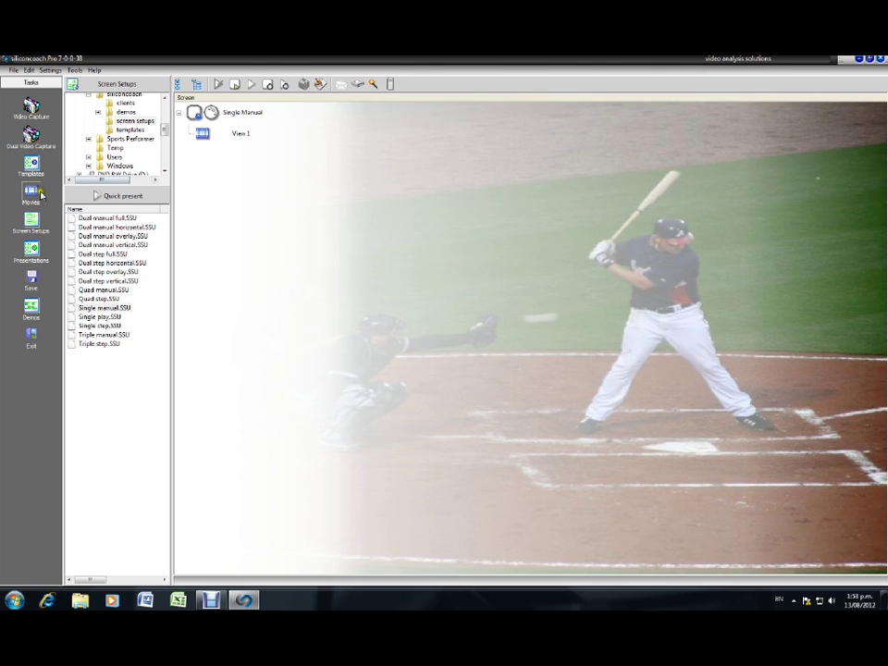
Drag the 2012-08-13-trial1-1 movie from the pete folder into the View 1 slot
left_click(32, 192)
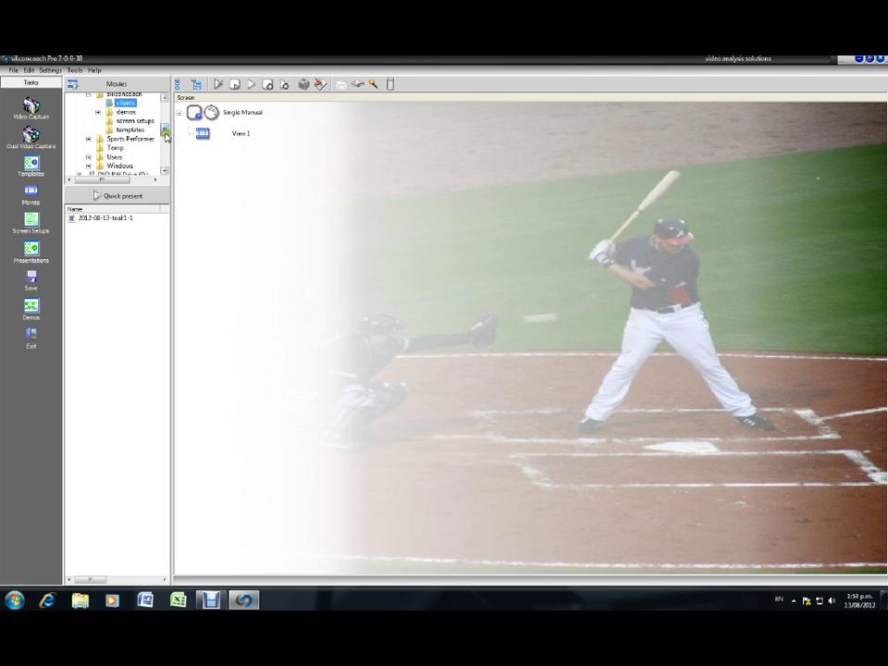
left_click_drag(164, 130, 166, 170)
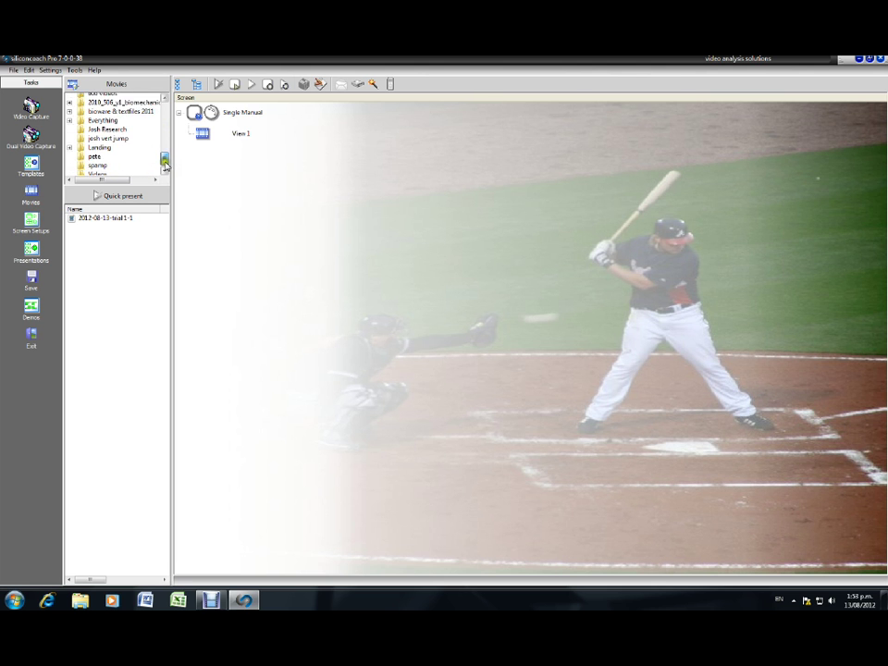
left_click(97, 154)
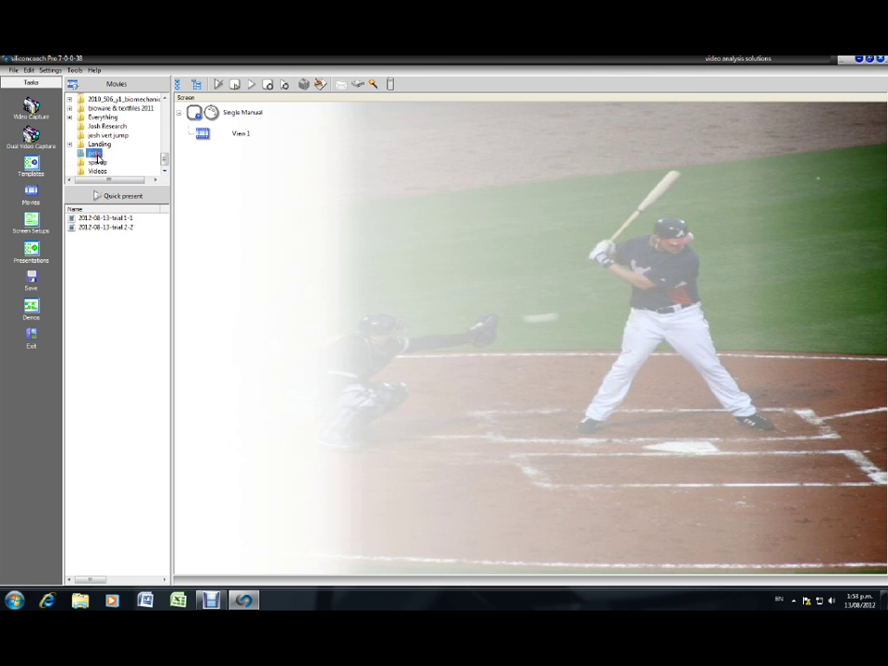
left_click(102, 219)
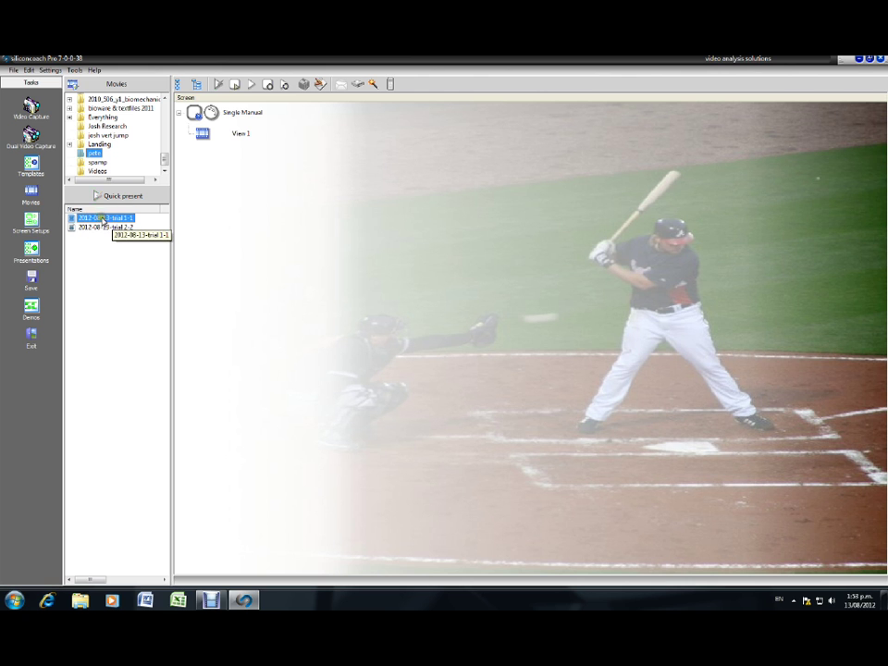
left_click_drag(102, 218, 115, 233)
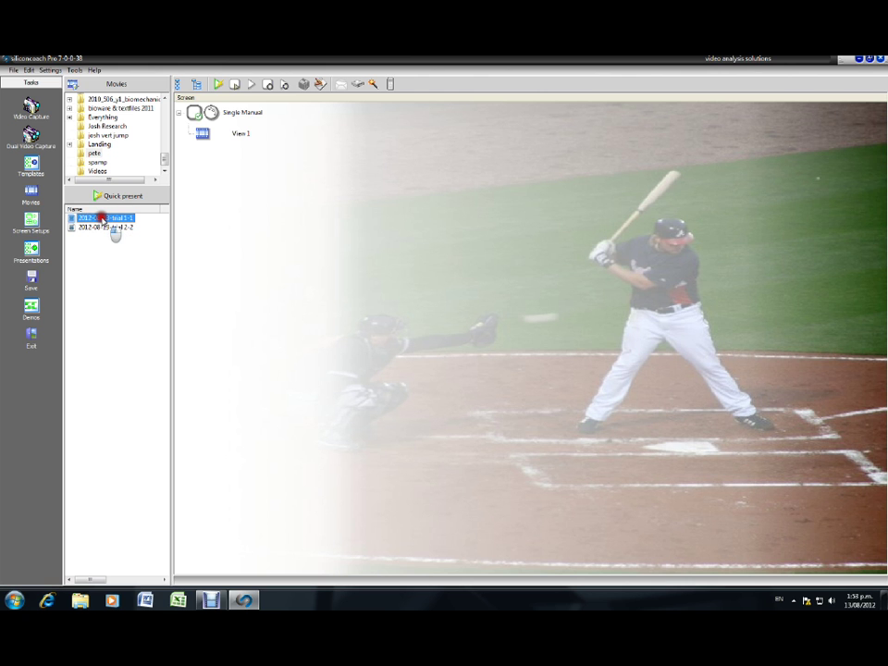
left_click_drag(115, 232, 202, 133)
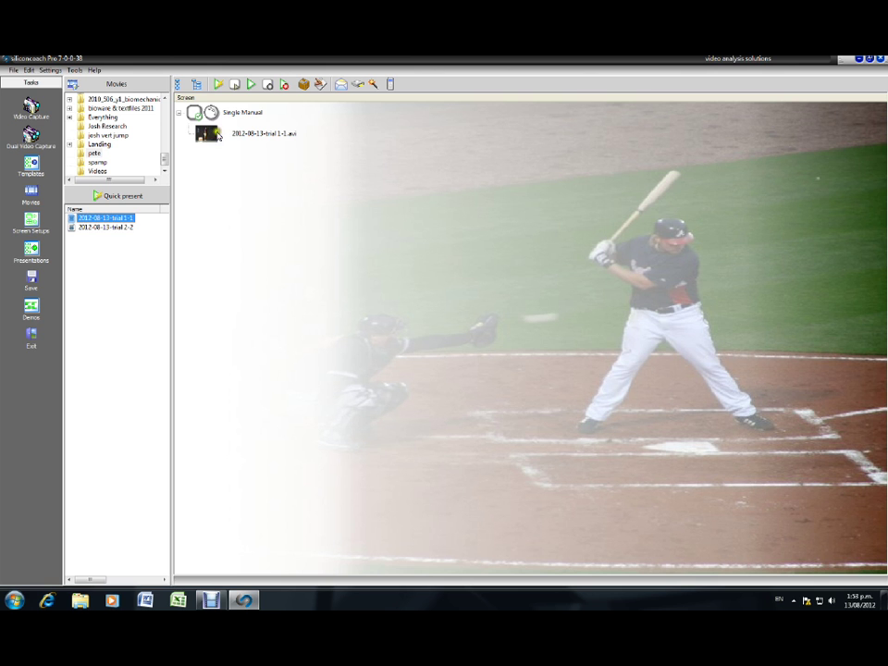
mouse_move(208, 136)
Play the trial1-1 movie from the presentation, then scrub back to the standing athlete
right_click(194, 113)
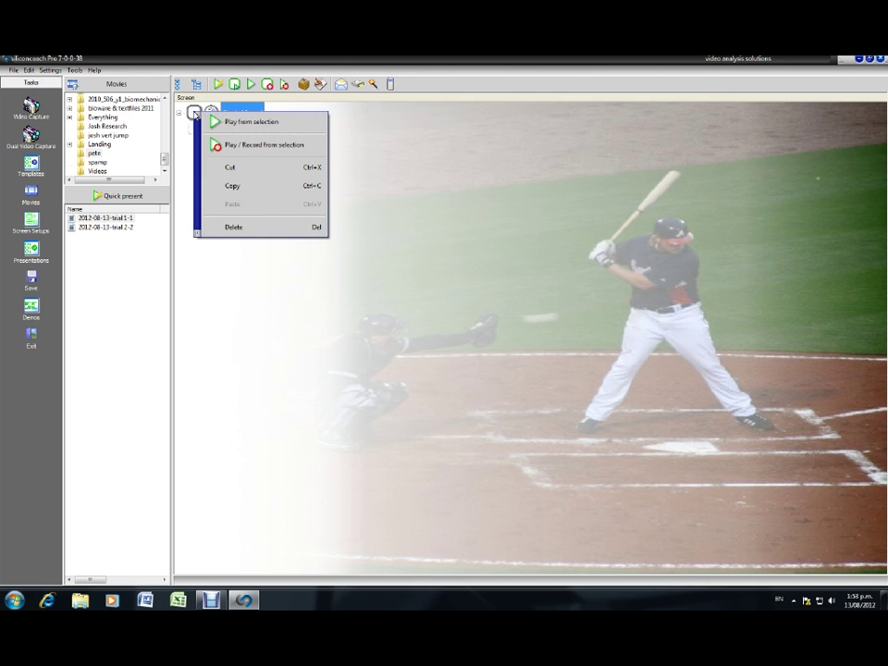
left_click(242, 122)
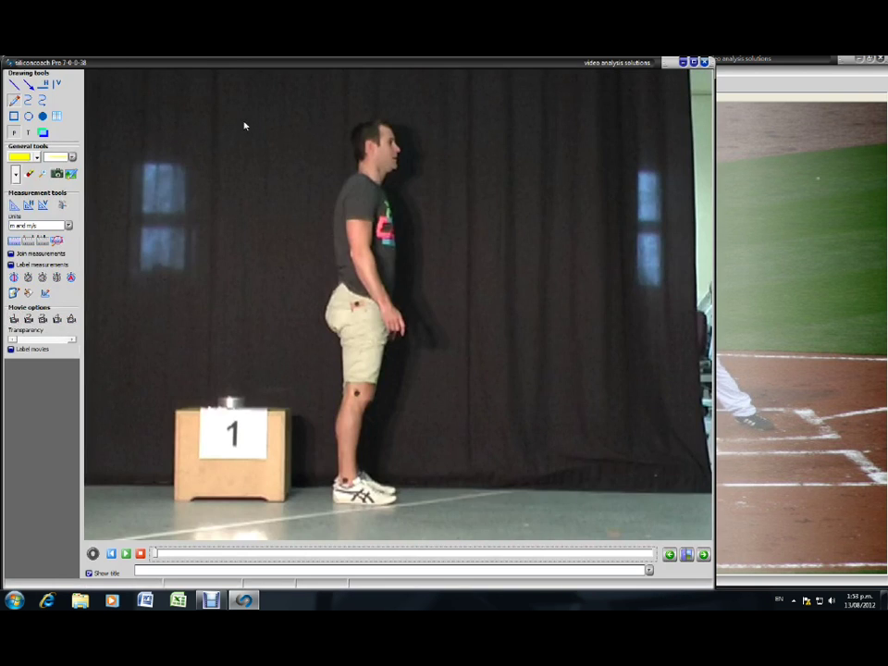
left_click(126, 554)
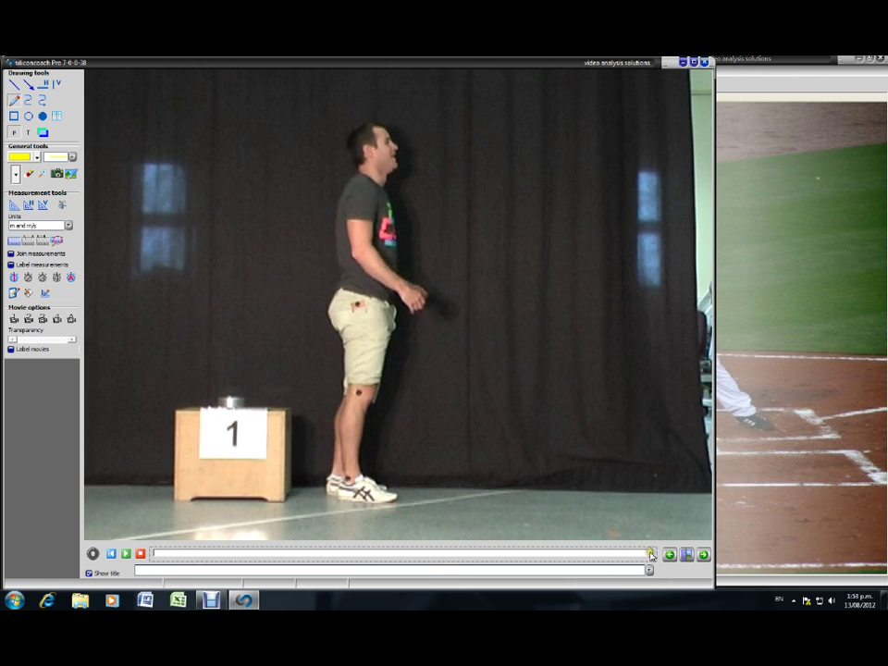
left_click_drag(651, 555, 340, 573)
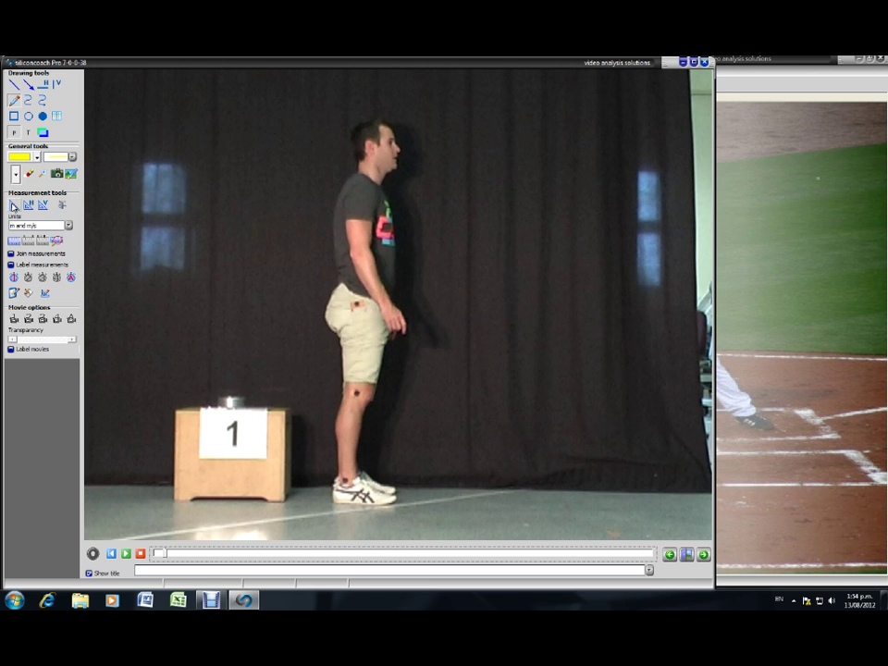
Select the Normal angle tool, scrub to the deep squat, and erase a misplaced angle
left_click(14, 205)
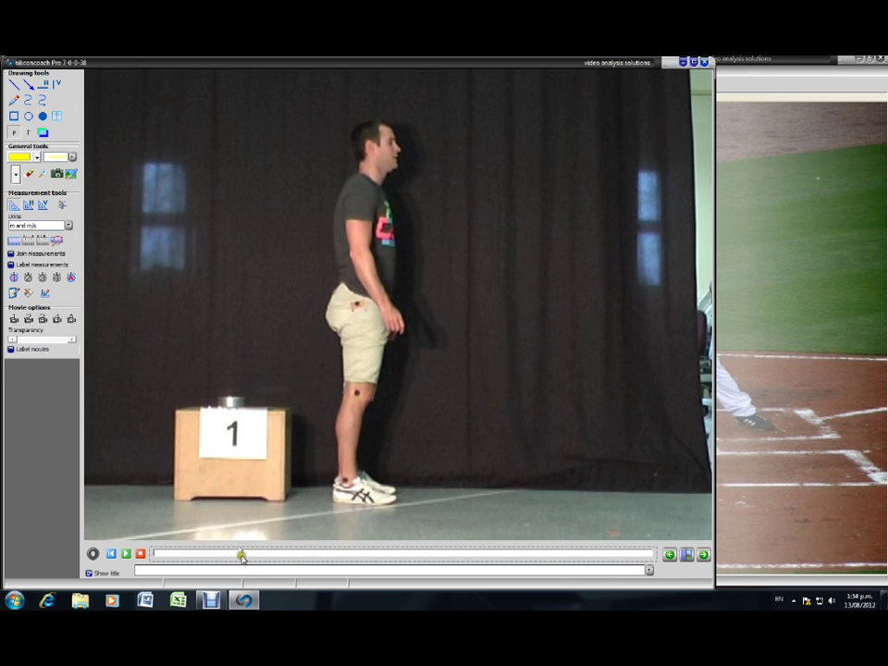
left_click_drag(242, 556, 406, 555)
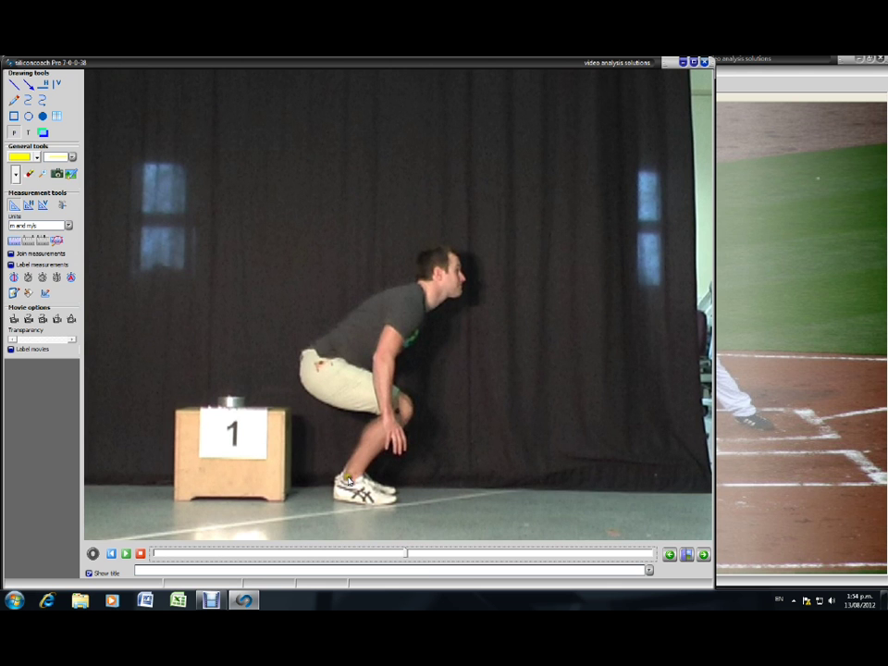
mouse_move(348, 480)
left_mouse_down()
mouse_move(400, 416)
mouse_move(319, 368)
mouse_move(303, 346)
mouse_move(320, 366)
left_mouse_up()
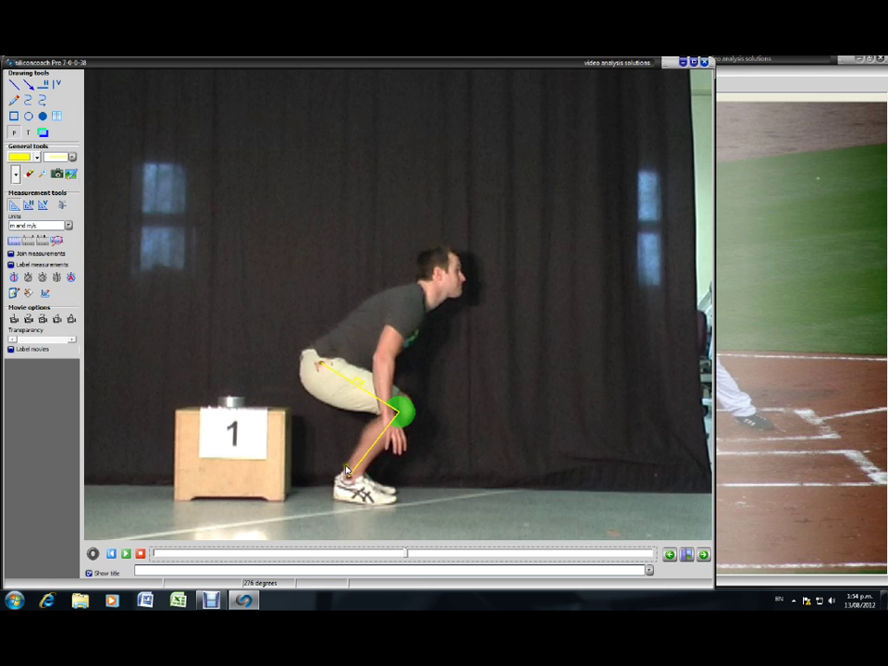
left_click_drag(347, 469, 348, 481)
left_click(28, 175)
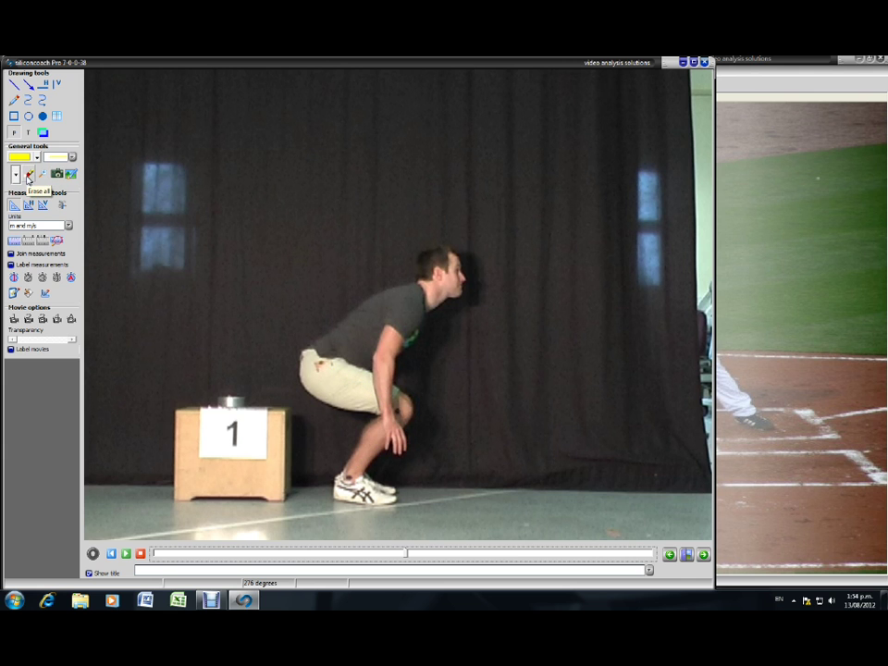
Measure the hip-knee-ankle angle as 87 degrees, then erase all drawings
left_click(320, 364)
left_click(397, 413)
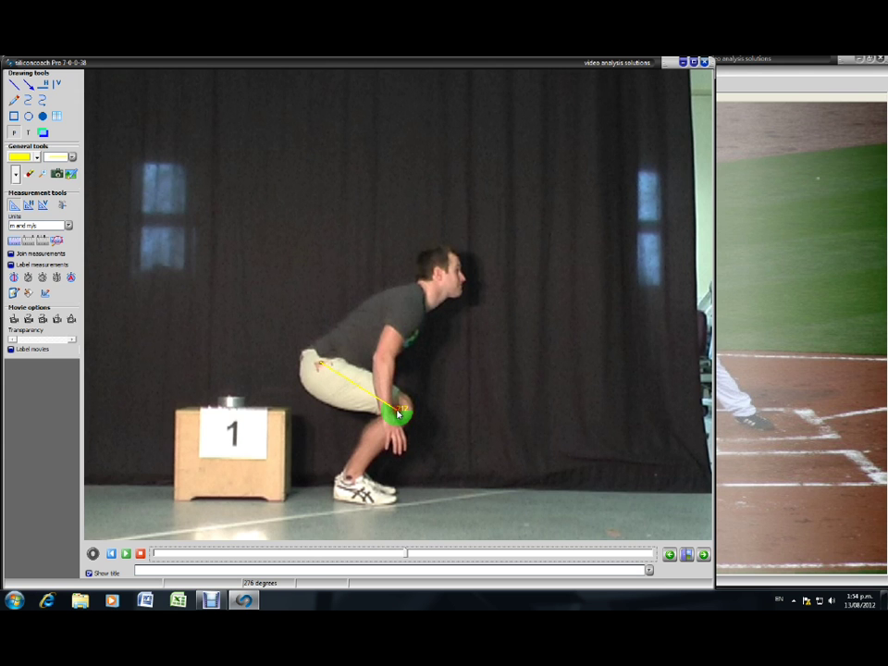
left_click(350, 478)
left_click(31, 176)
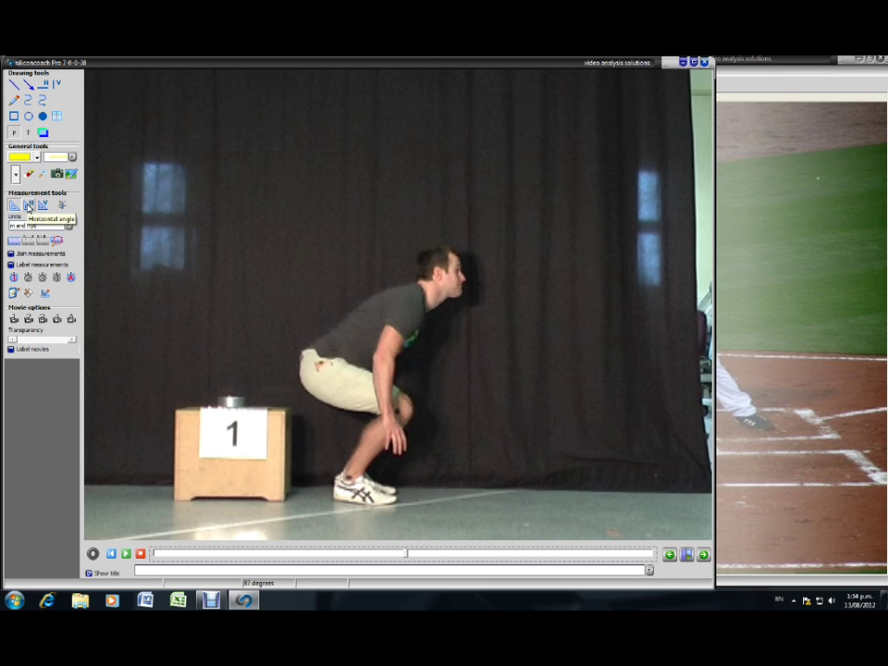
Measure the hip-to-knee thigh angle against horizontal as 33 degrees, then erase it
left_click(29, 206)
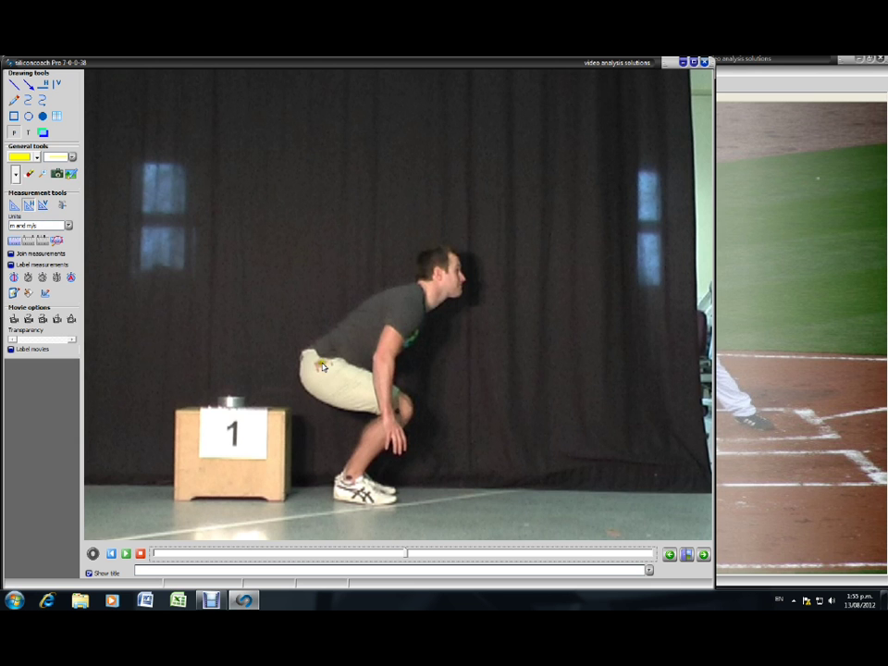
mouse_move(322, 366)
left_mouse_down()
mouse_move(344, 389)
mouse_move(399, 412)
left_mouse_up()
left_click(30, 177)
Calibrate the scale by marking the box's bottom and top corners as 0.45 m, giving 376 px/unit
left_click(12, 243)
left_click(281, 501)
left_click(283, 423)
left_click(283, 416)
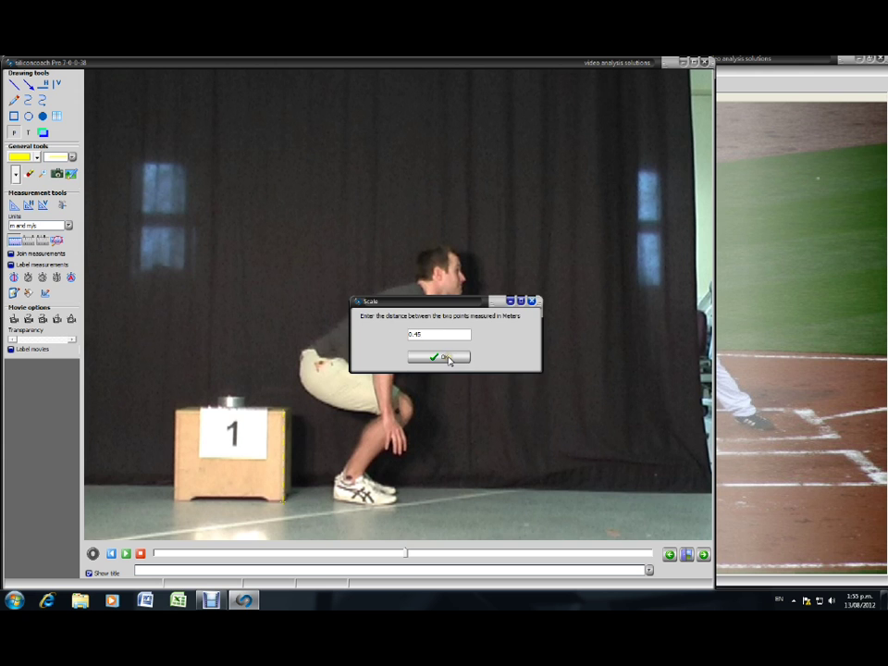
left_click(449, 358)
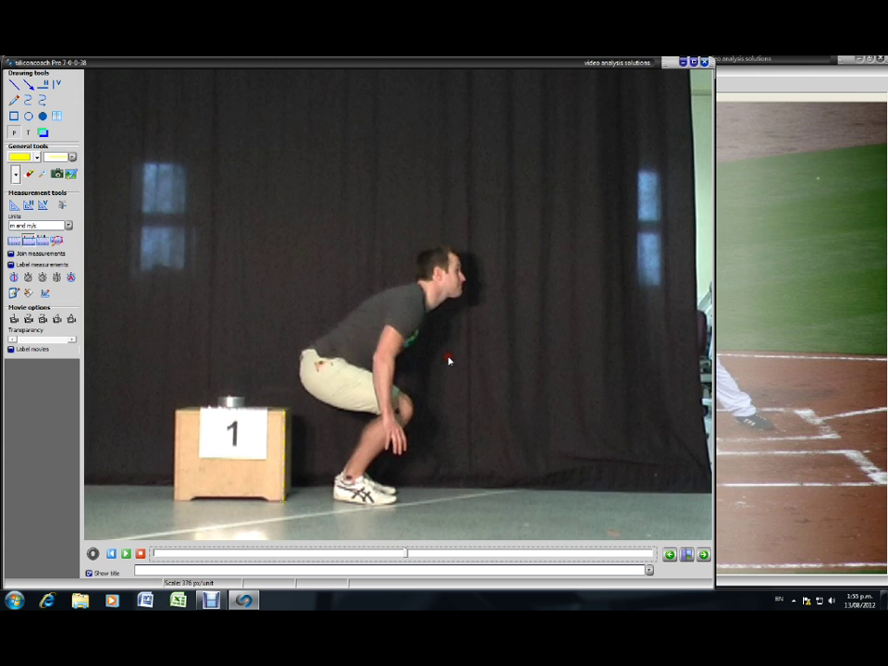
Measure the ankle's discrete-distance rise from the standing frame to the jump peak: 0.57 m
left_click(29, 240)
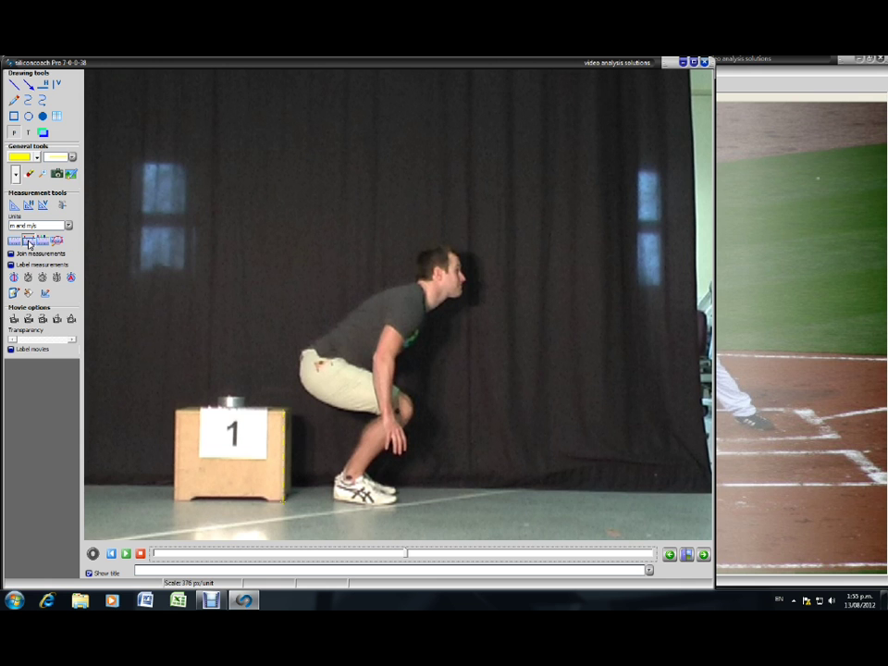
left_click(350, 479)
scroll(350, 479, "up", 10)
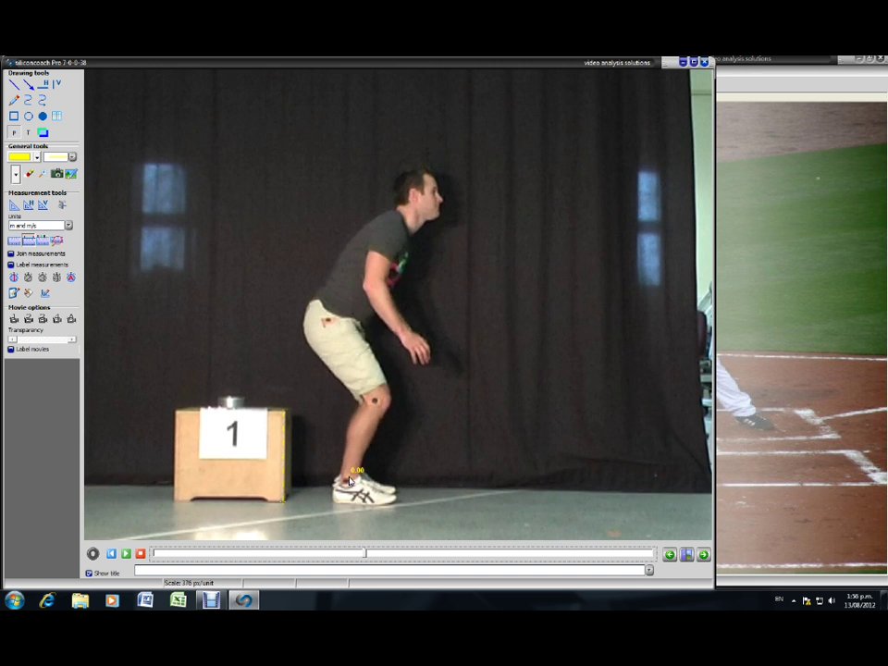
scroll(350, 479, "down", 8)
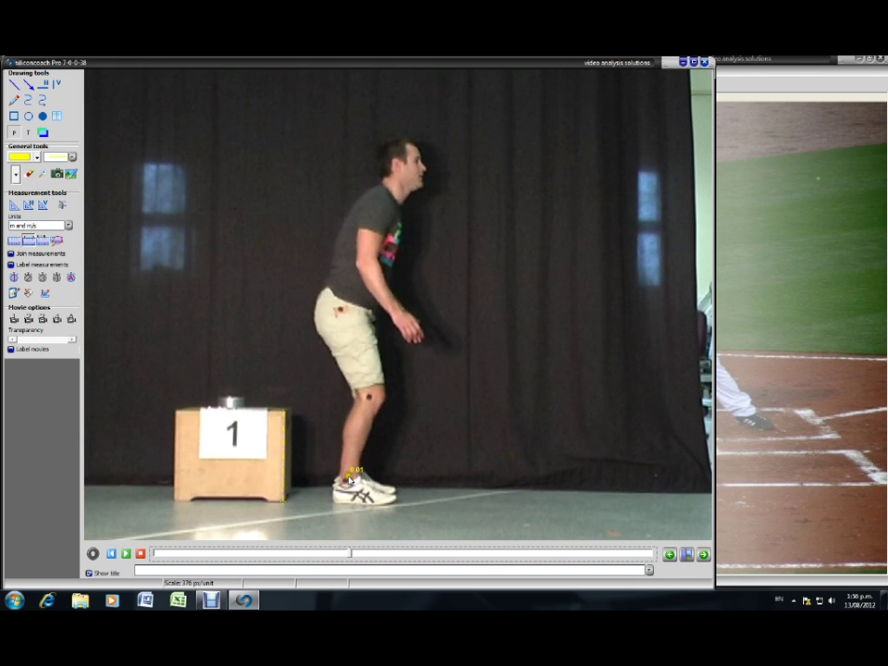
scroll(349, 479, "down", 2)
scroll(349, 479, "down", 14)
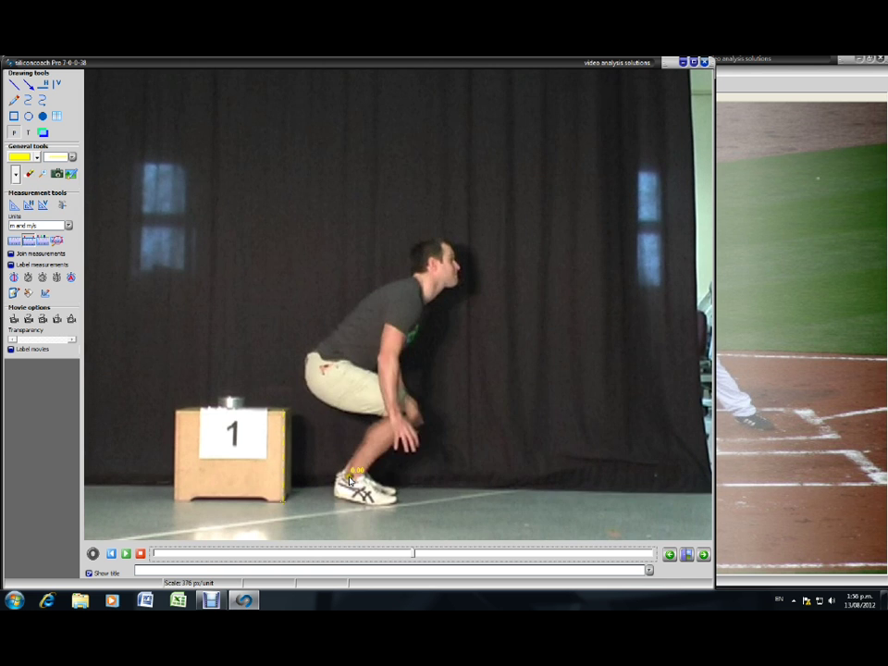
scroll(349, 479, "down", 4)
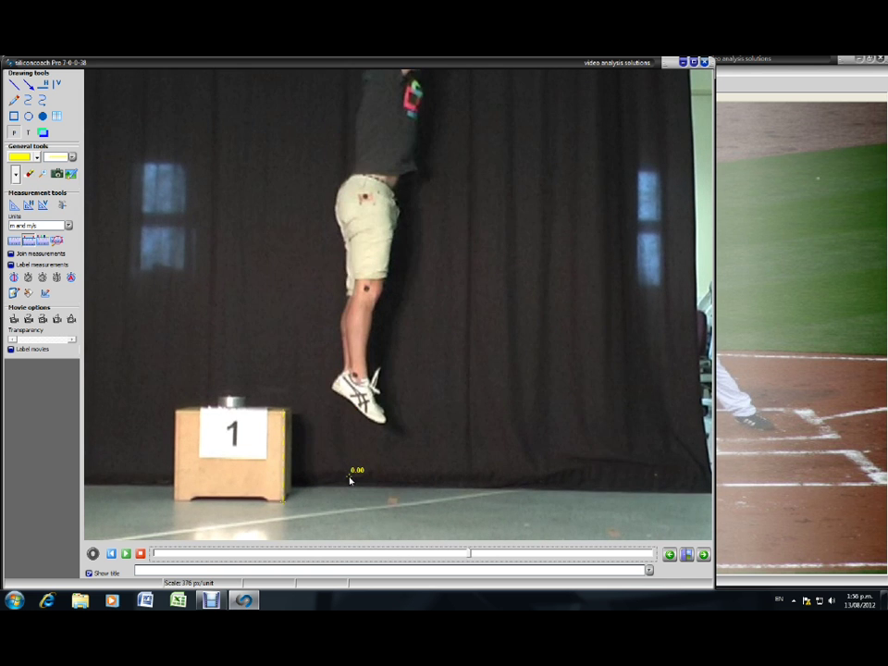
left_click_drag(350, 479, 346, 451)
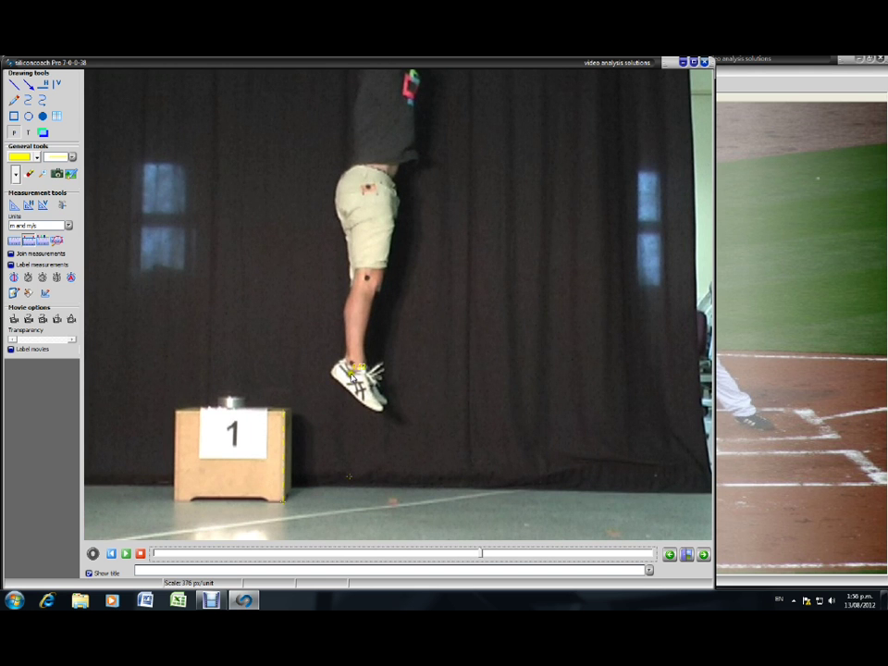
left_click(351, 369)
Show the Zoom factor panel from the General tools magnifier
left_click(41, 174)
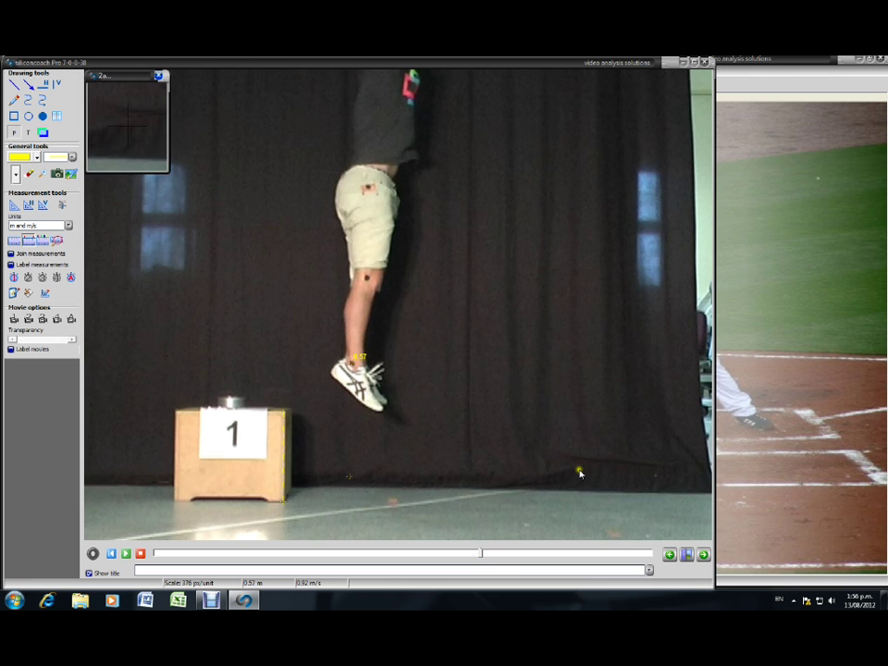
Exit the presentation back to the main screen holding 2012-08-13-trial1-1.avi
left_click(687, 555)
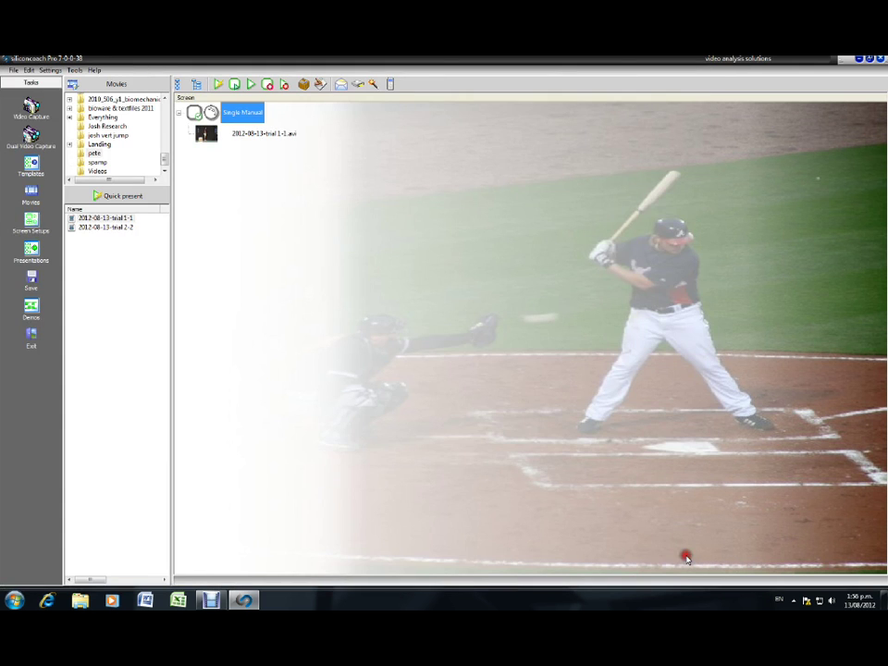